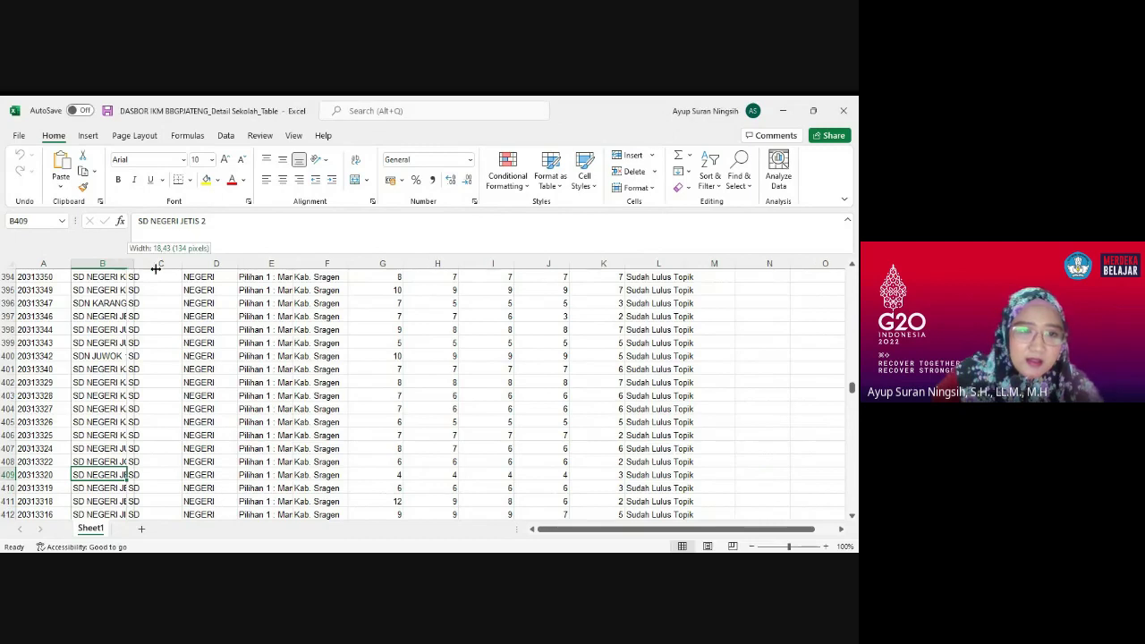
Locate the SD NEGERI JETIS 2 and SD NEGERI JETIS 3 entries in the Nama Sekolah column.
scroll(138, 360, down, 2)
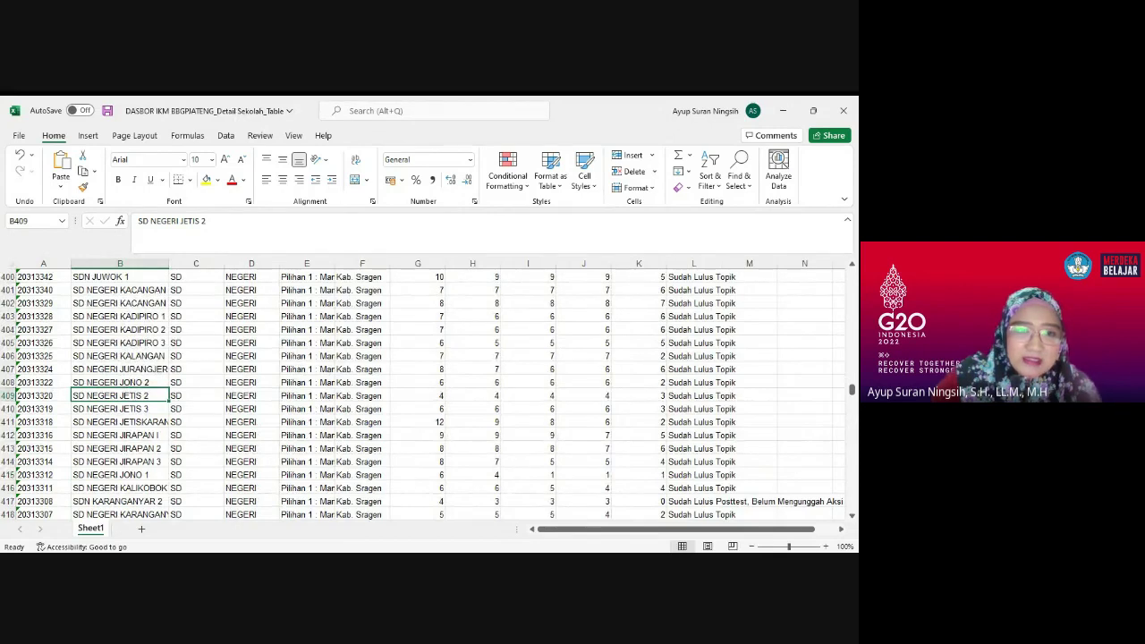
scroll(126, 358, down, 1)
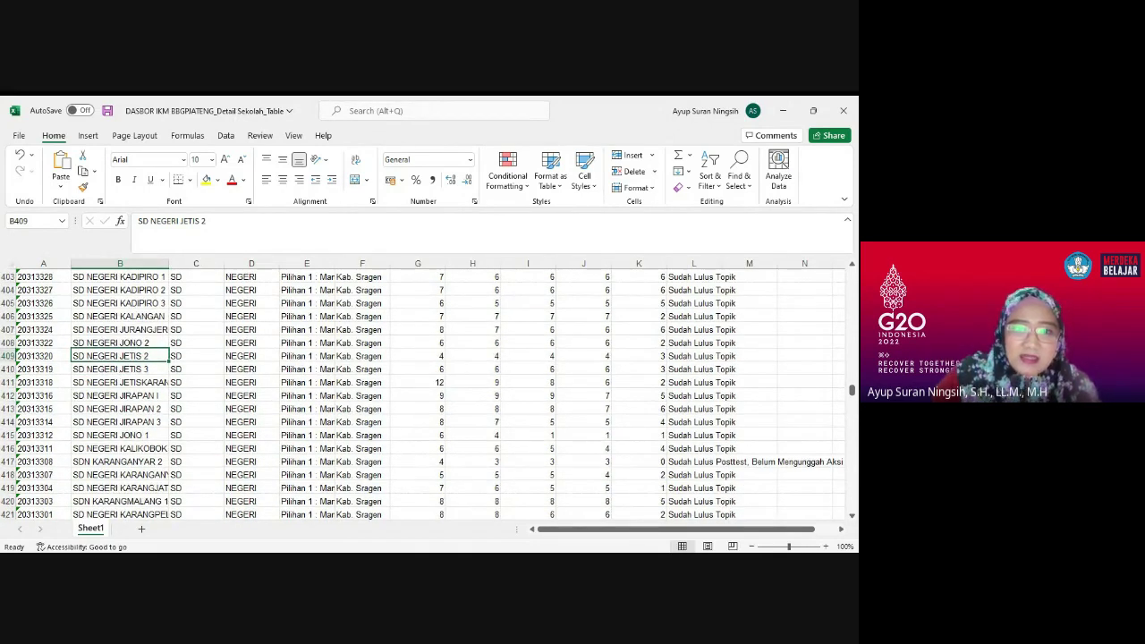
click(143, 370)
click(157, 357)
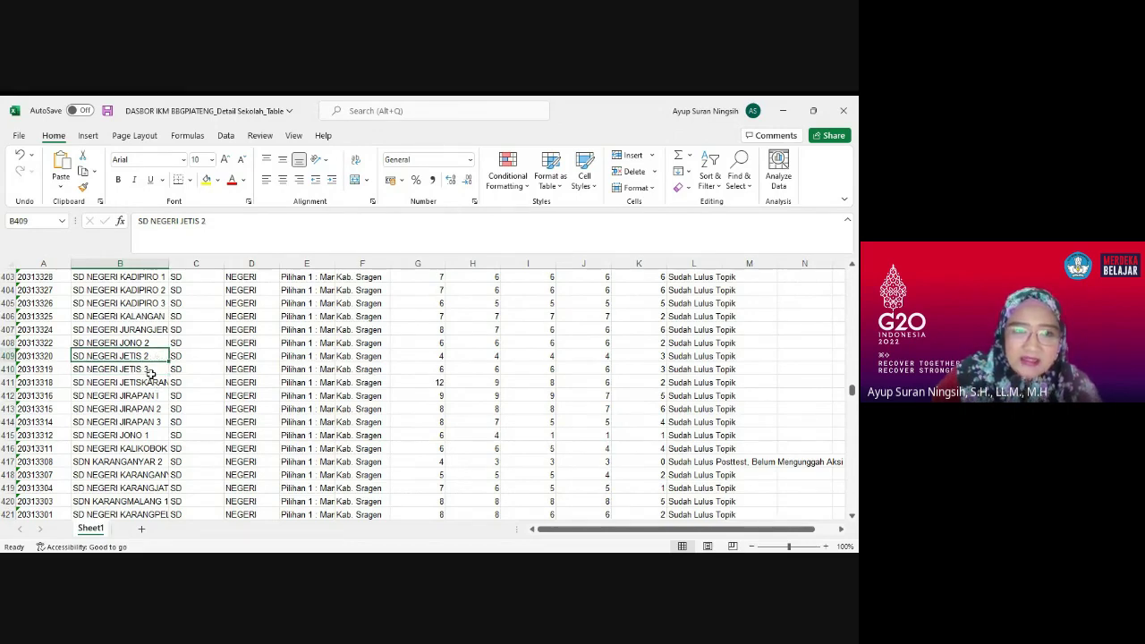
click(151, 371)
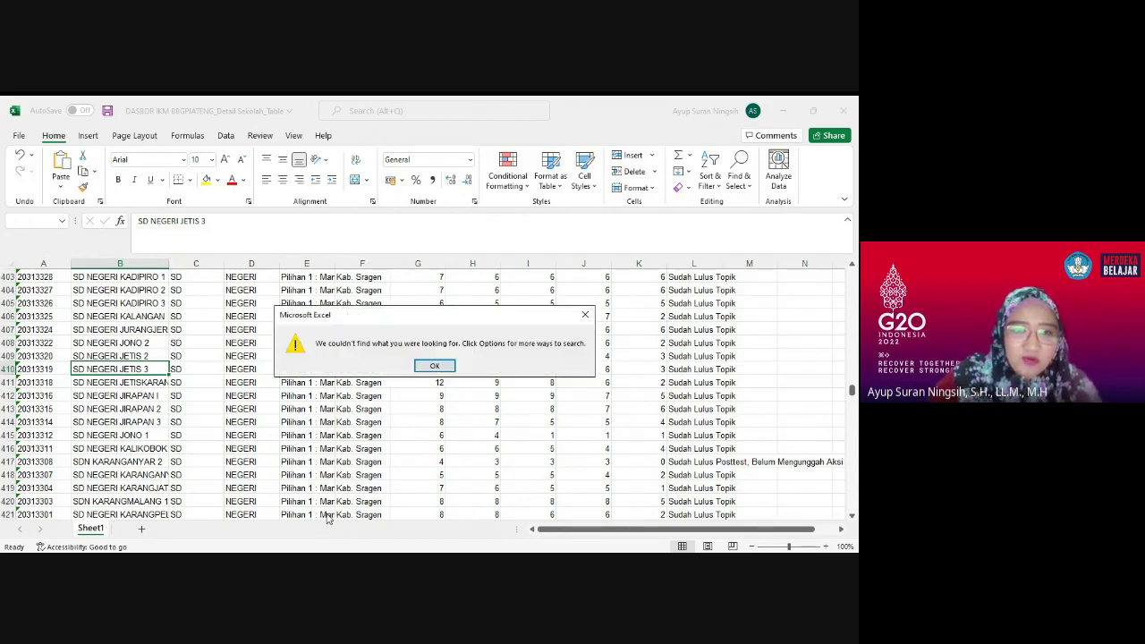
click(586, 310)
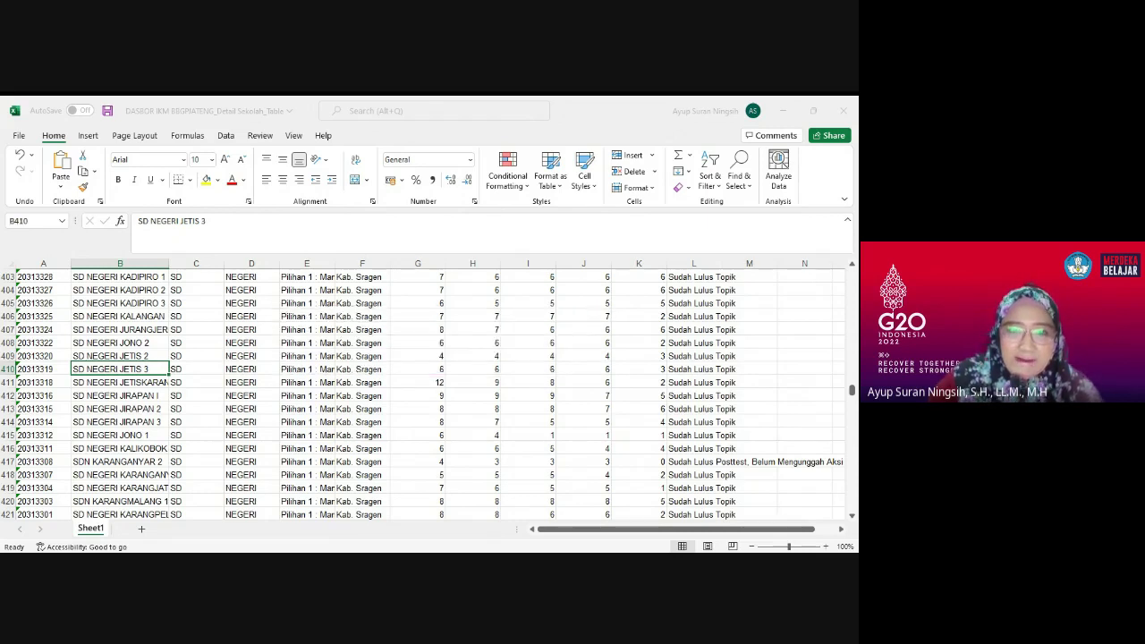
Return to the header row at the start of the school table.
scroll(229, 382, up, 20)
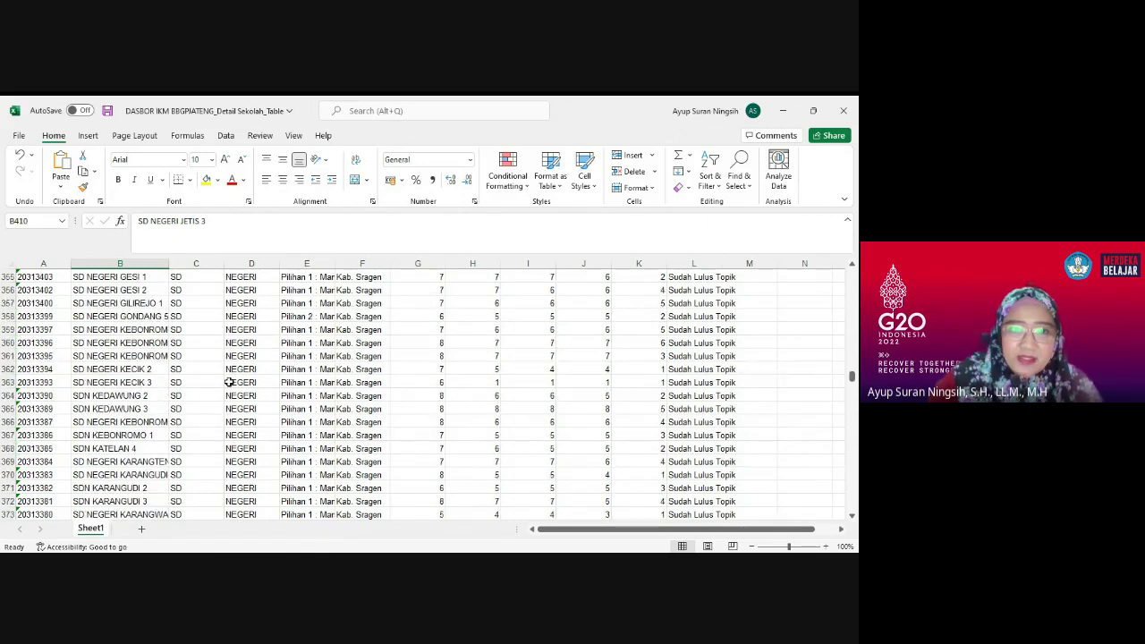
scroll(229, 382, up, 20)
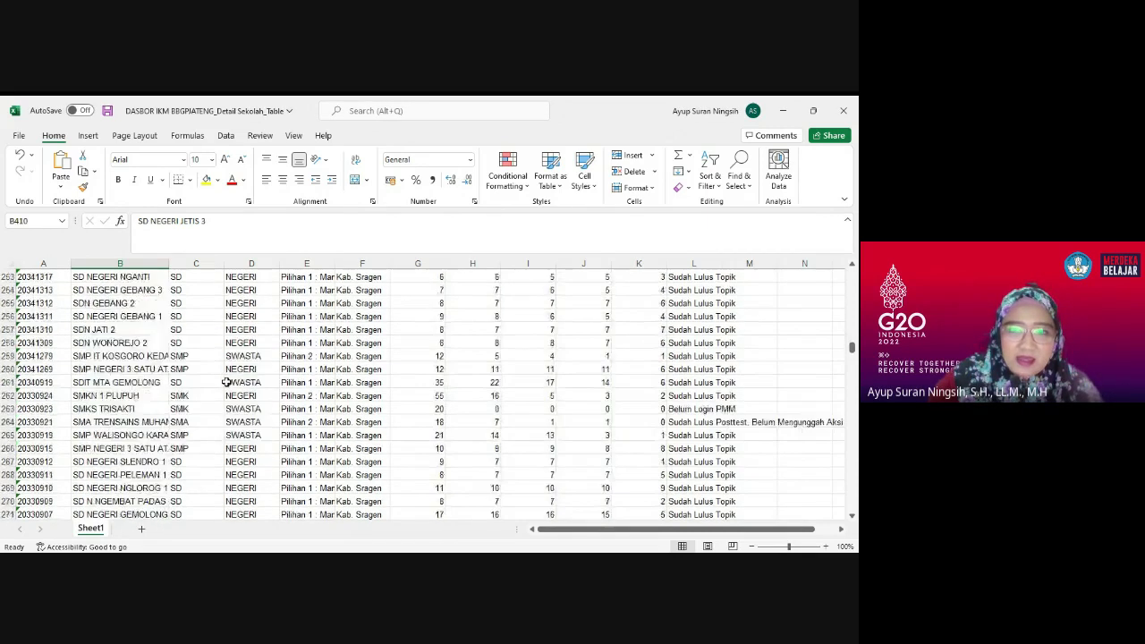
scroll(227, 381, up, 20)
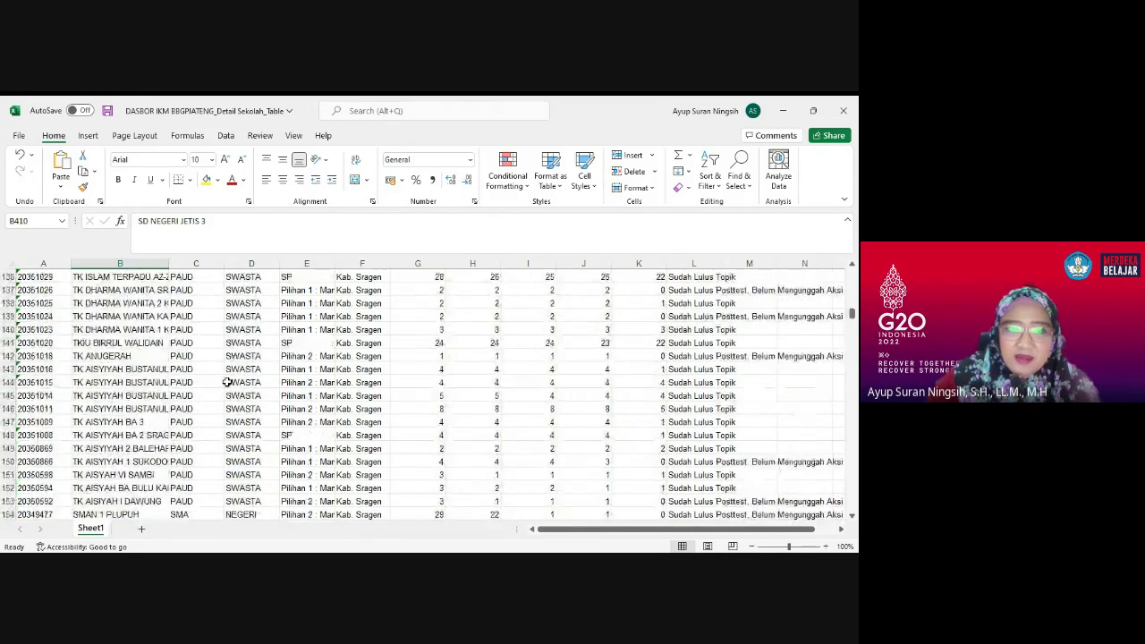
scroll(201, 430, down, 9)
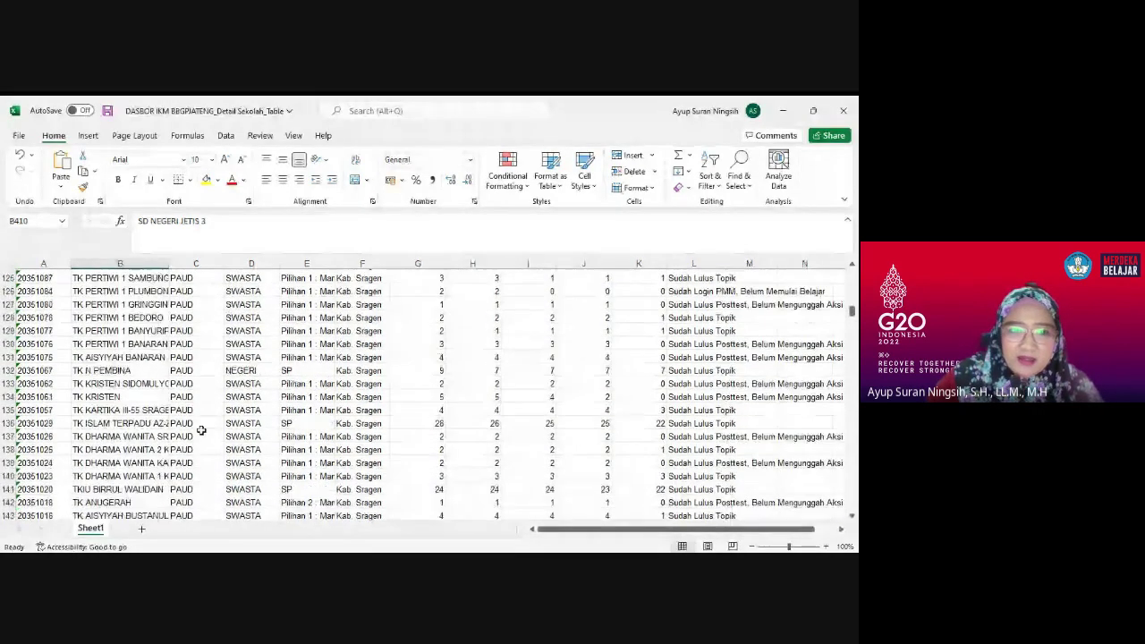
scroll(201, 430, down, 18)
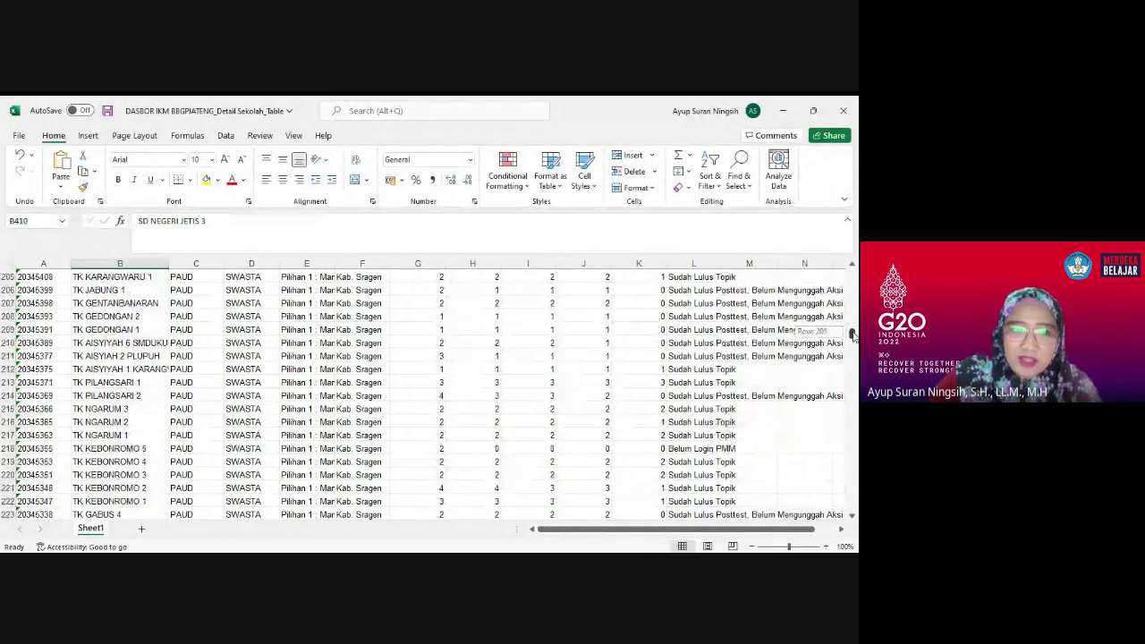
drag(852, 333, 845, 262)
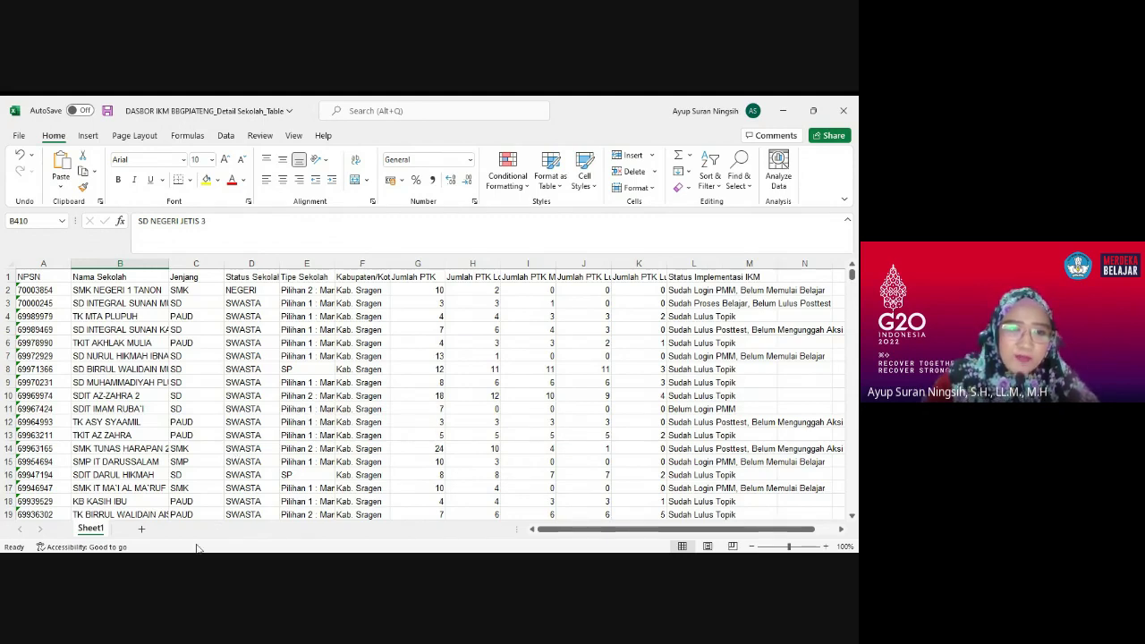
Inspect the Tipe Sekolah values in E2 and E8 and review the columns across to Status Implementasi IKM.
click(302, 291)
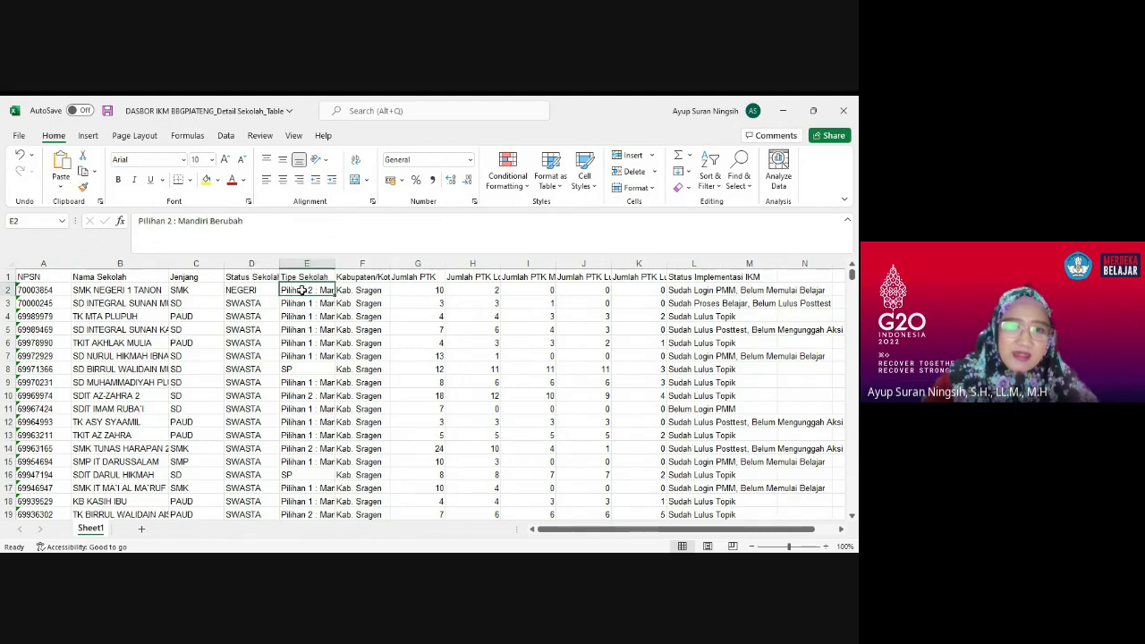
click(286, 370)
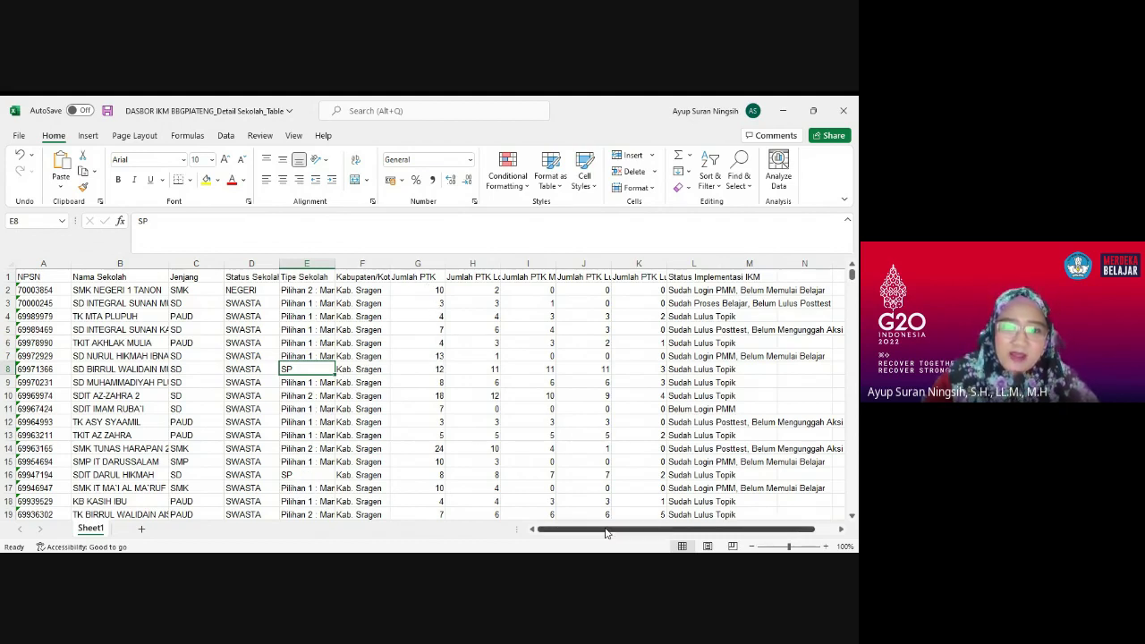
drag(609, 533, 659, 504)
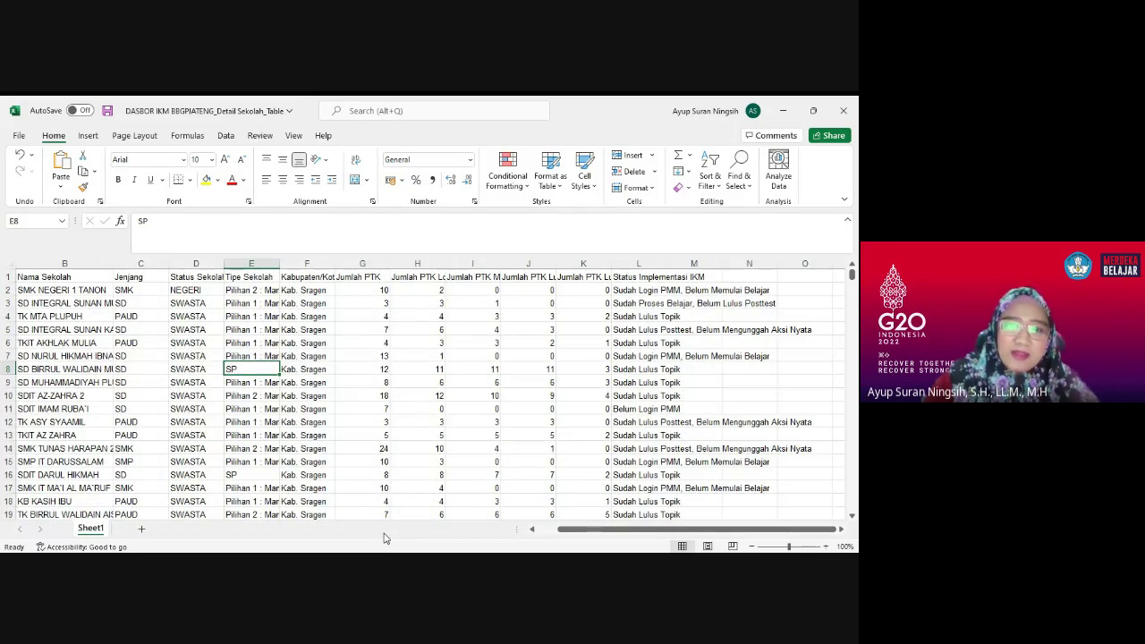
drag(591, 533, 565, 534)
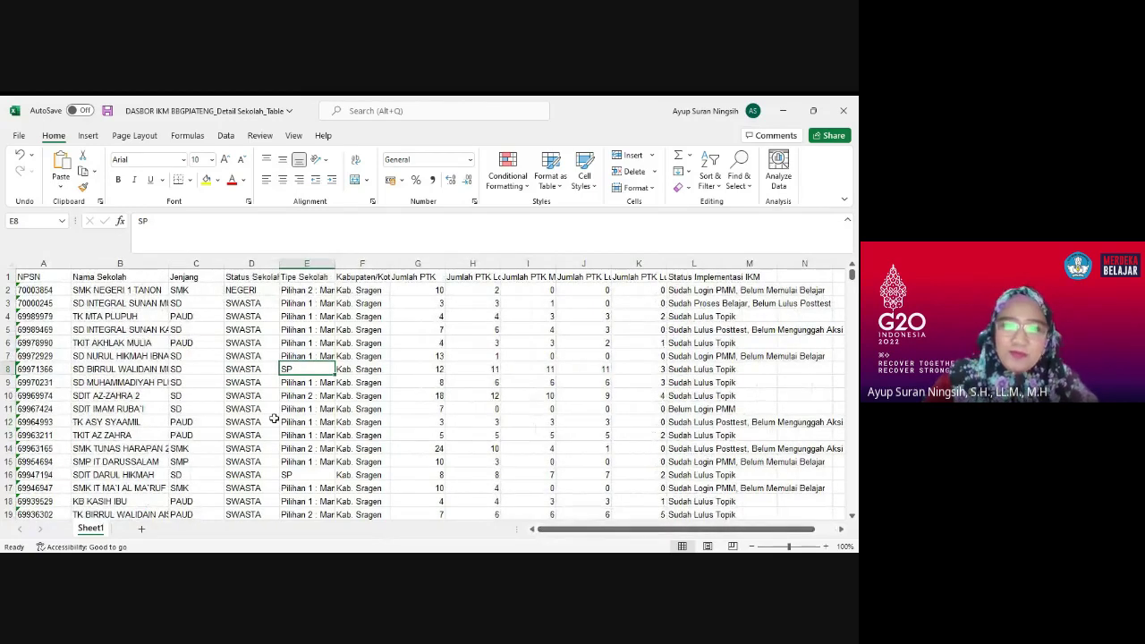
Find the SD NEGERI TUNGGUL 1 and SD NEGERI TUNGGUL 4 entries among the school names.
scroll(138, 453, down, 12)
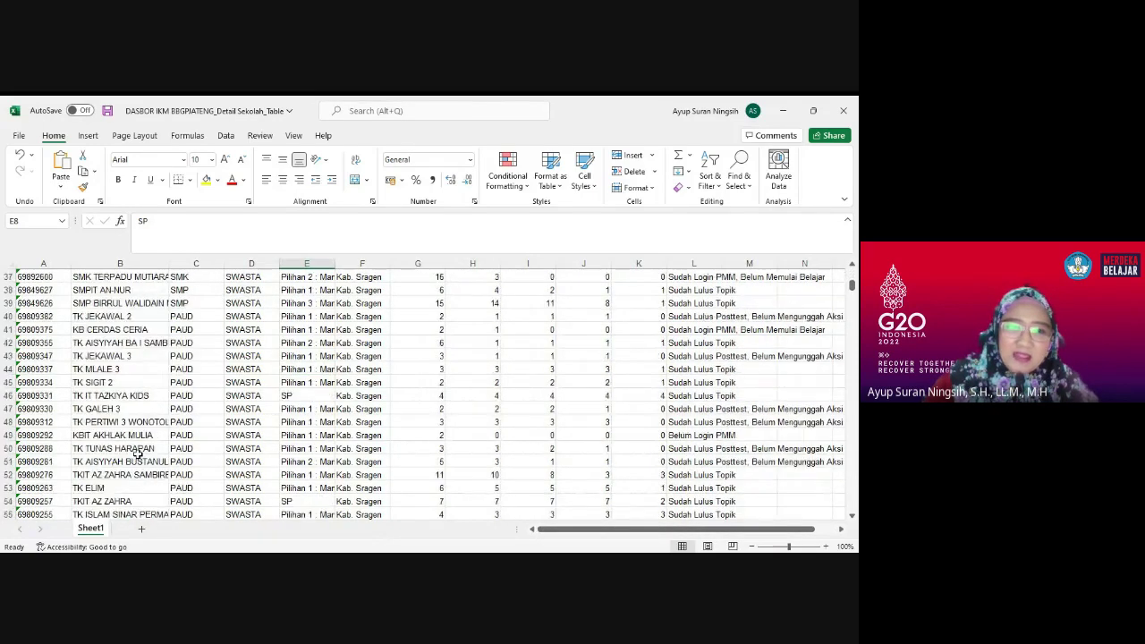
scroll(138, 453, down, 7)
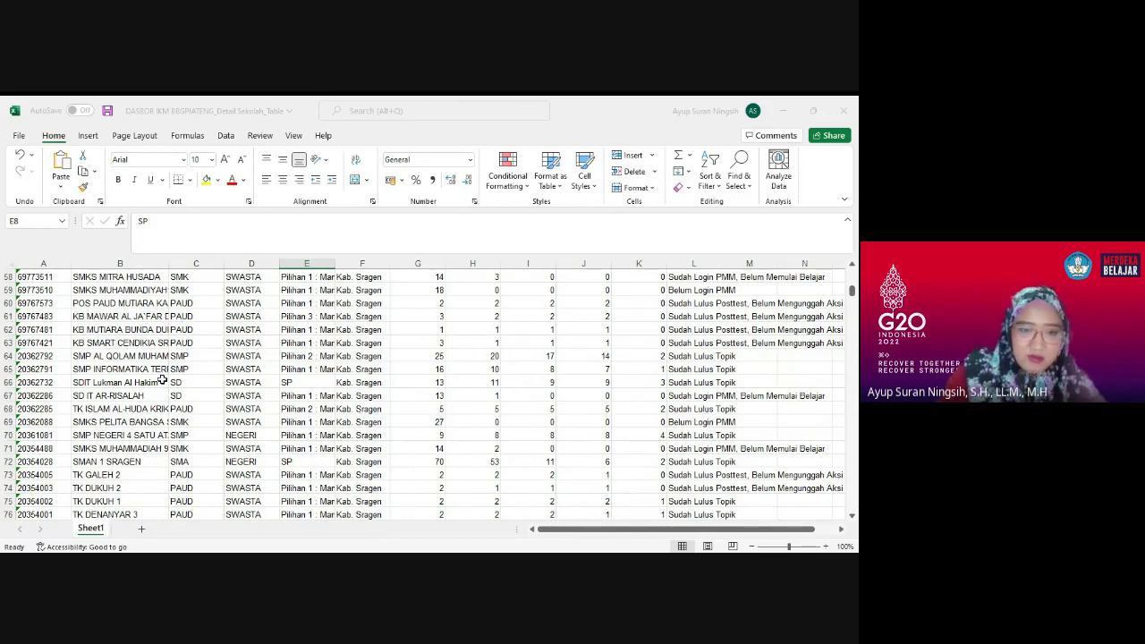
key(Return)
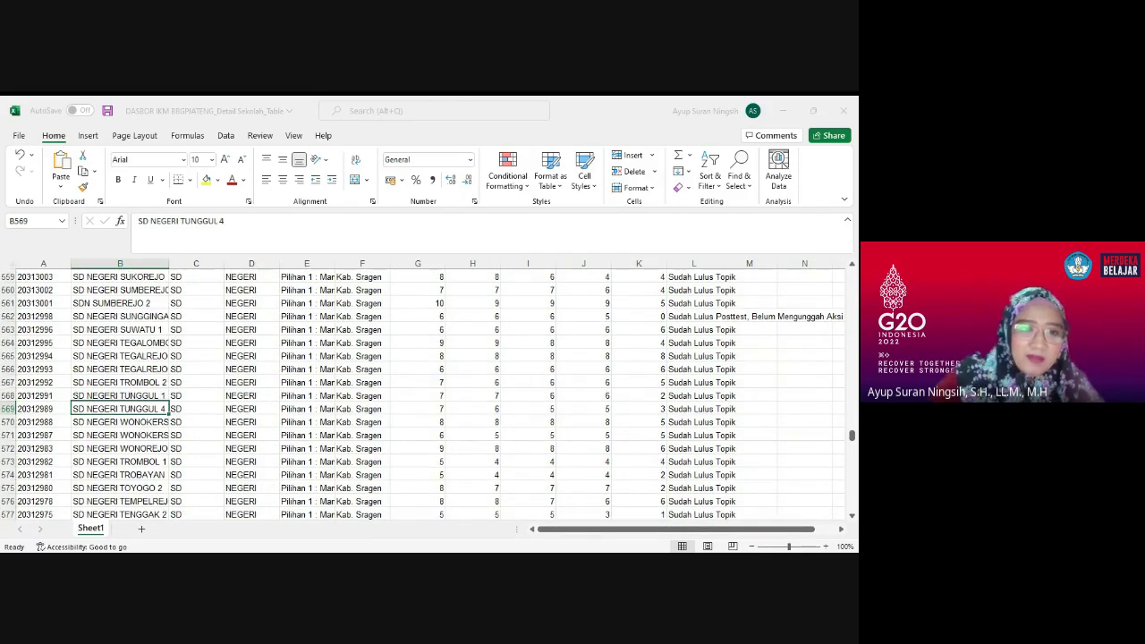
key(Escape)
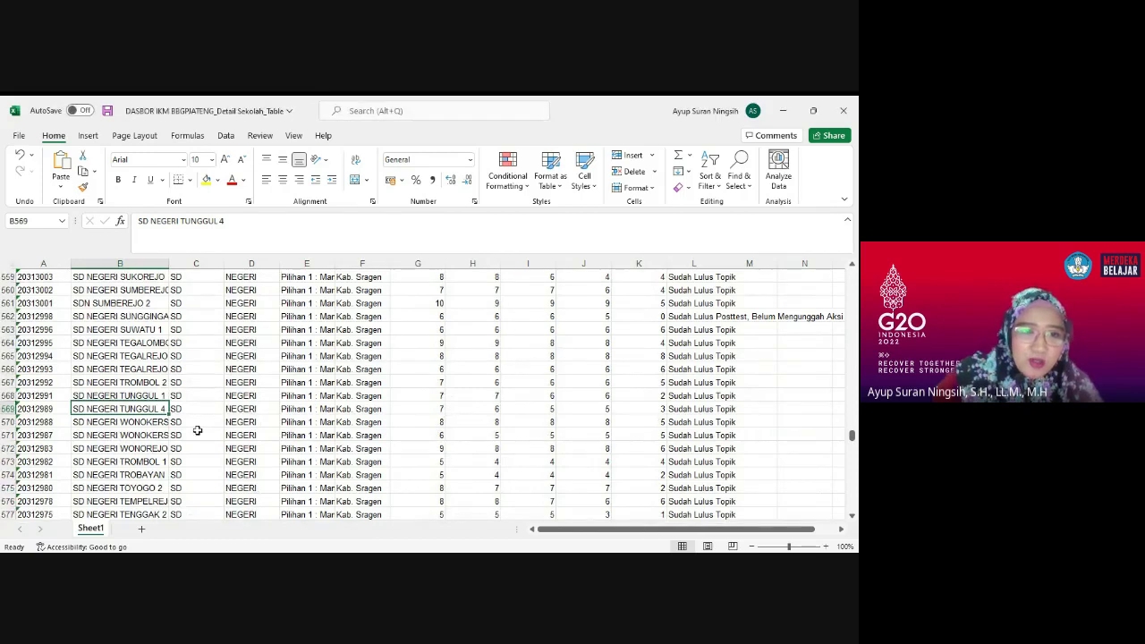
click(149, 396)
click(149, 409)
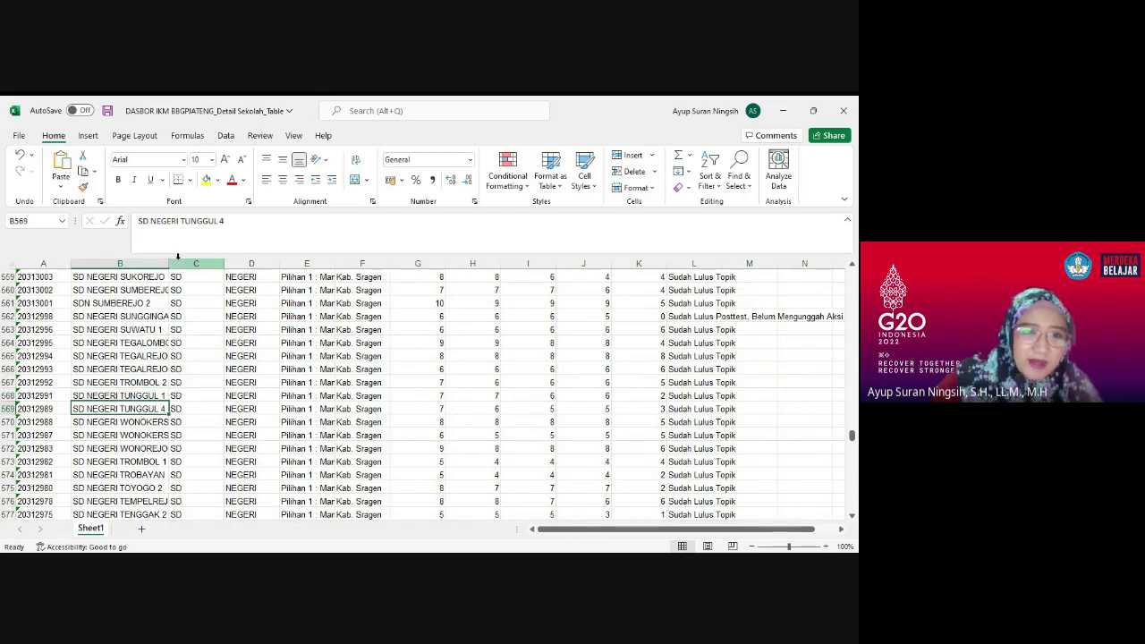
Widen the Nama Sekolah column to fit the longer names and check the SD NEGERI WONOKERSO 1 and 2 entries.
drag(162, 263, 194, 262)
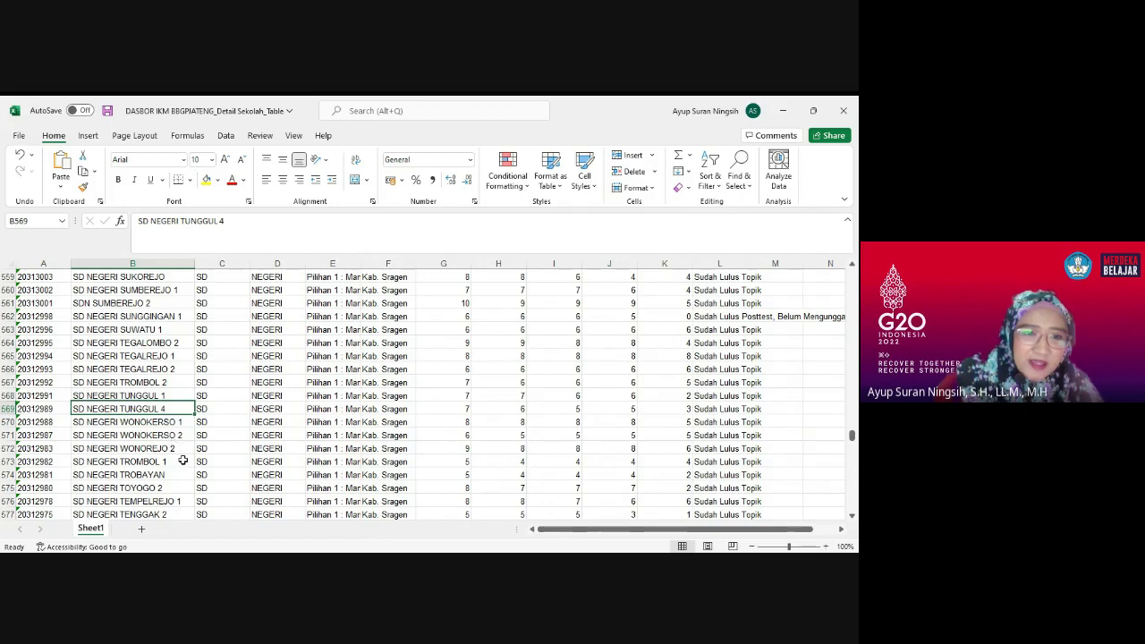
scroll(182, 461, down, 1)
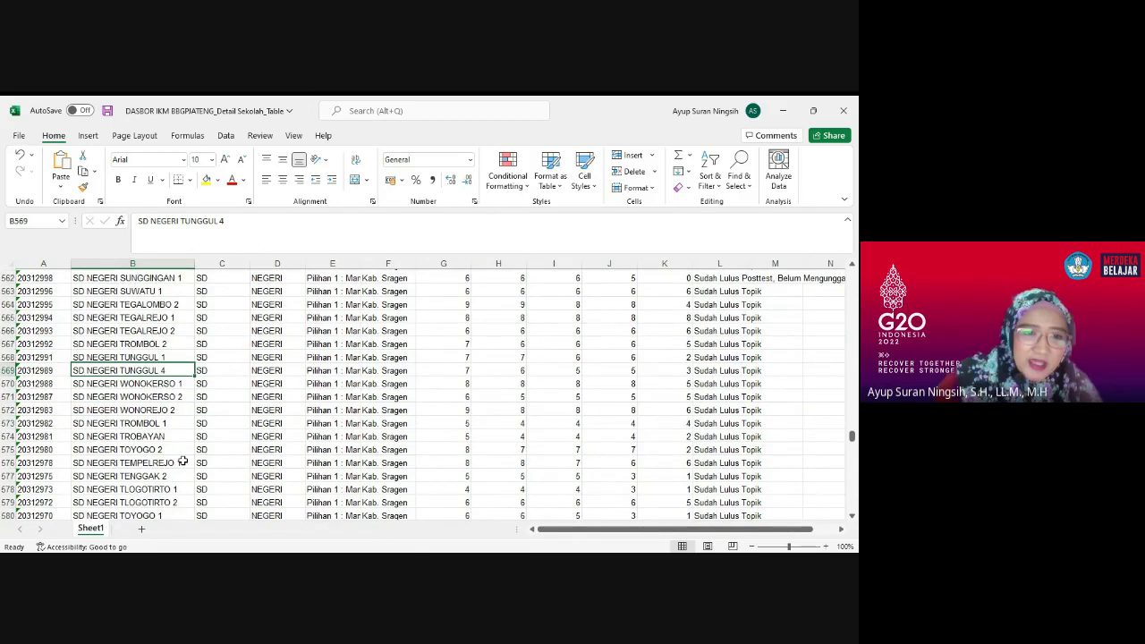
click(177, 384)
click(174, 398)
scroll(174, 406, up, 2)
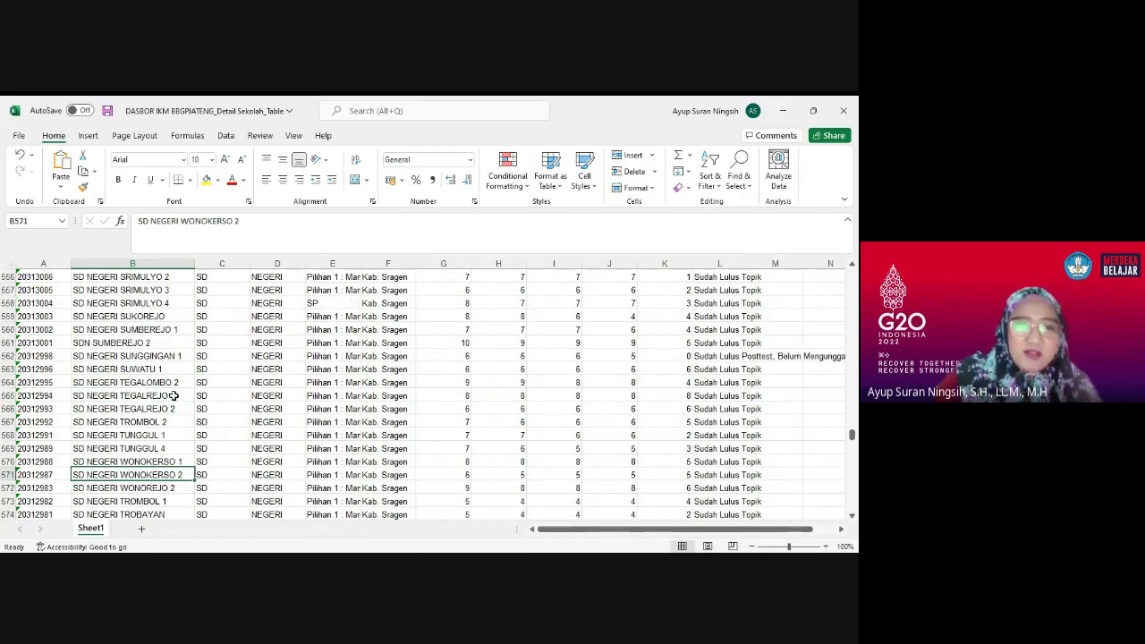
scroll(173, 411, up, 1)
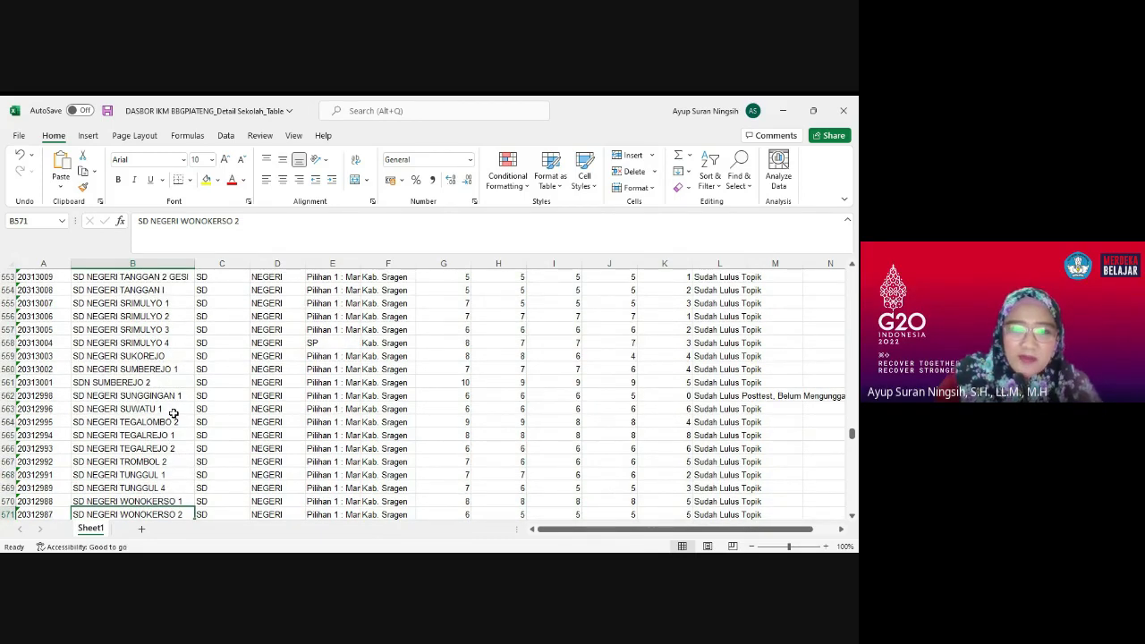
Examine the names, school types and implementation statuses of the SD NEGERI schools throughout the table.
scroll(172, 412, down, 7)
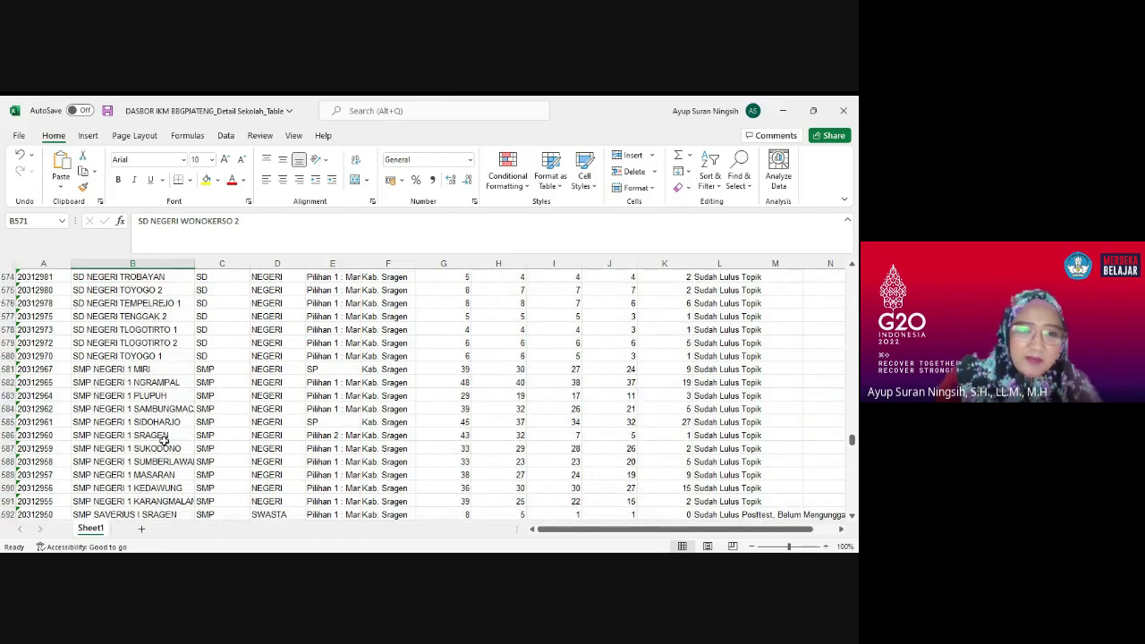
scroll(164, 439, up, 19)
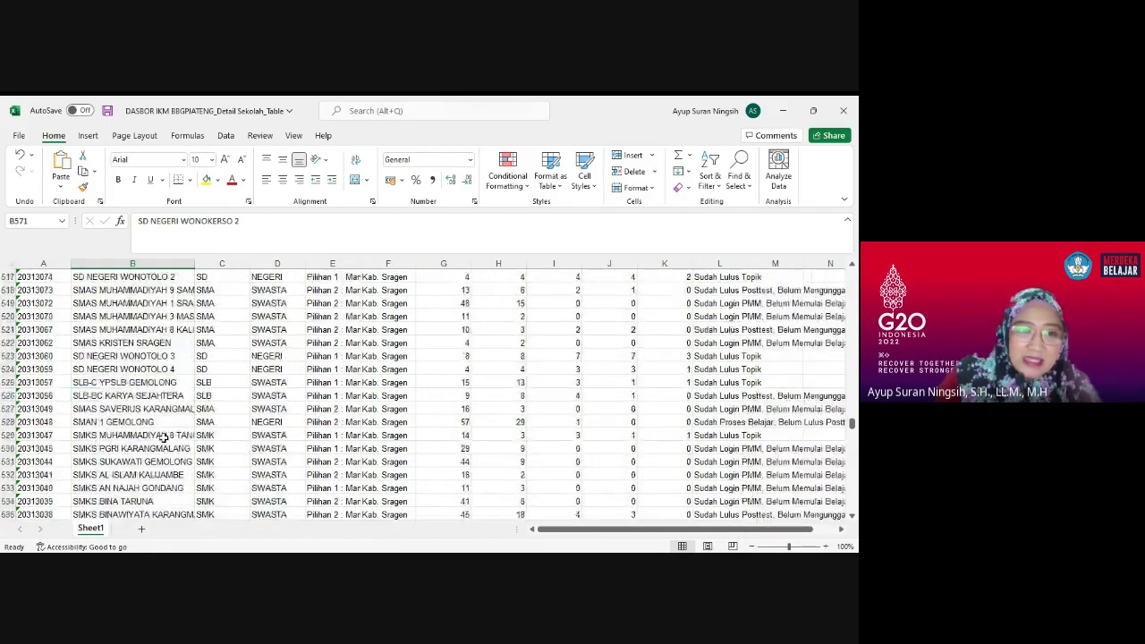
scroll(164, 435, up, 5)
scroll(163, 438, up, 8)
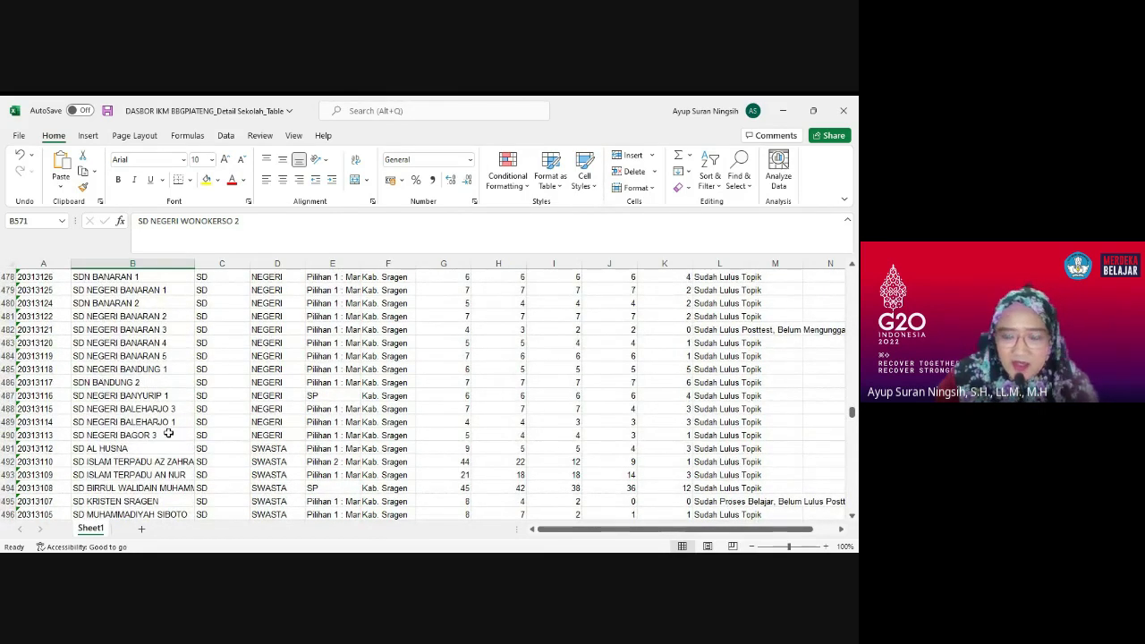
scroll(172, 429, up, 7)
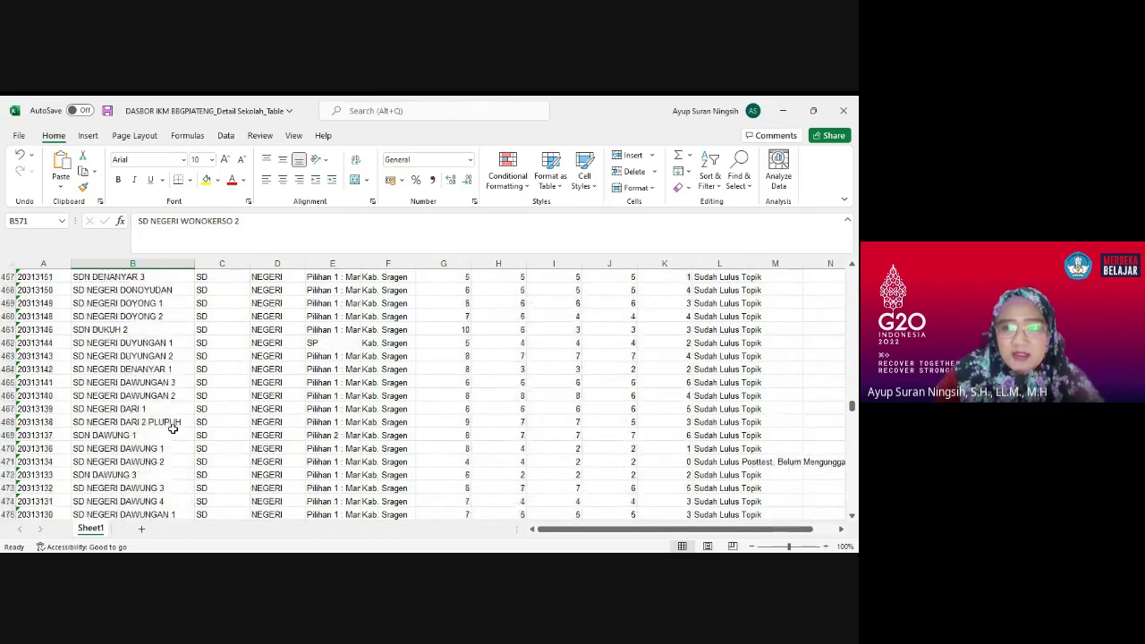
scroll(172, 428, up, 7)
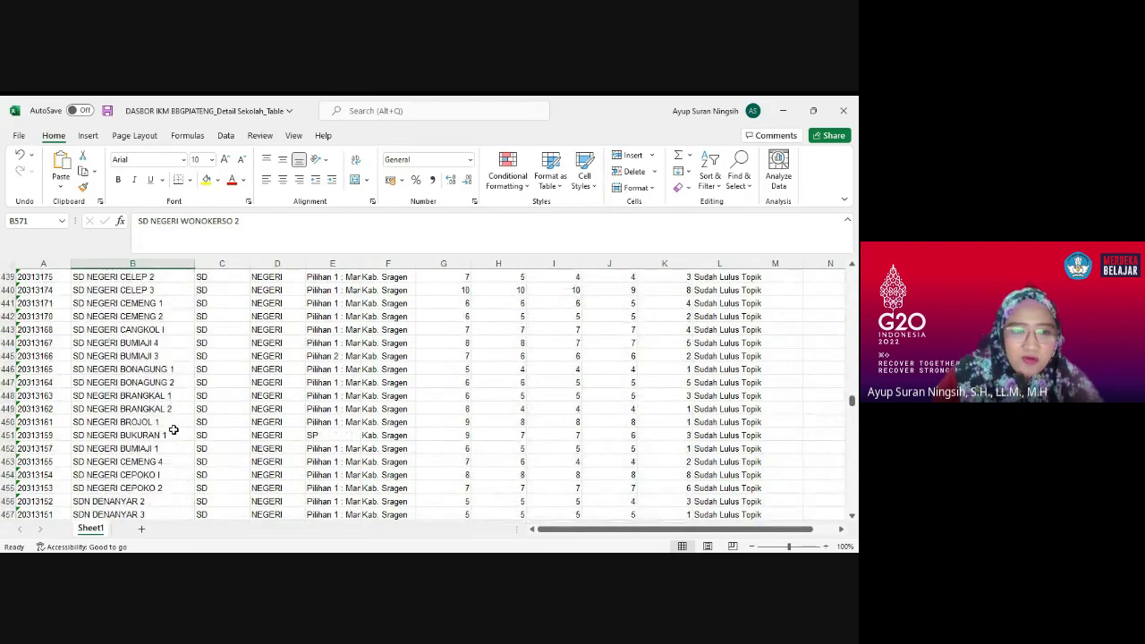
scroll(173, 429, up, 1)
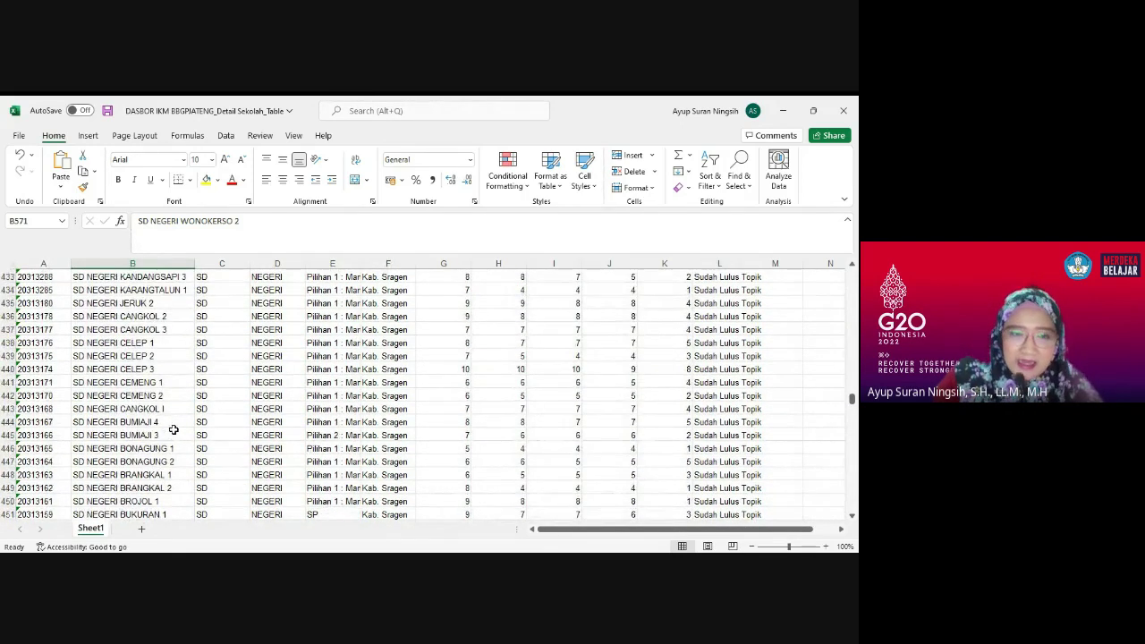
scroll(172, 429, up, 2)
scroll(173, 429, up, 2)
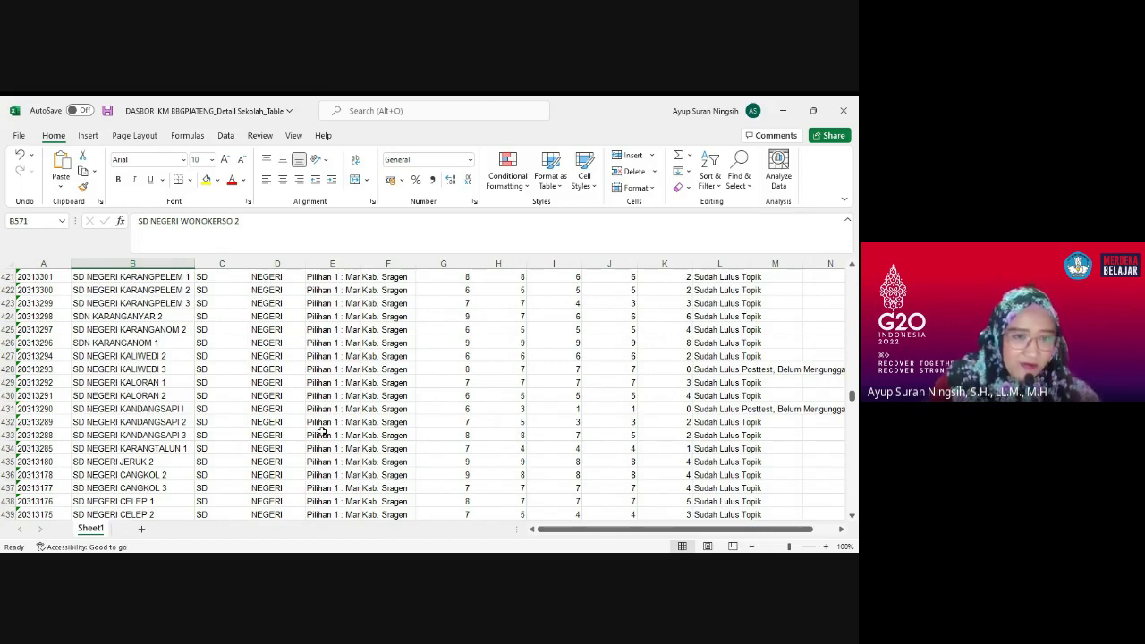
scroll(322, 431, down, 2)
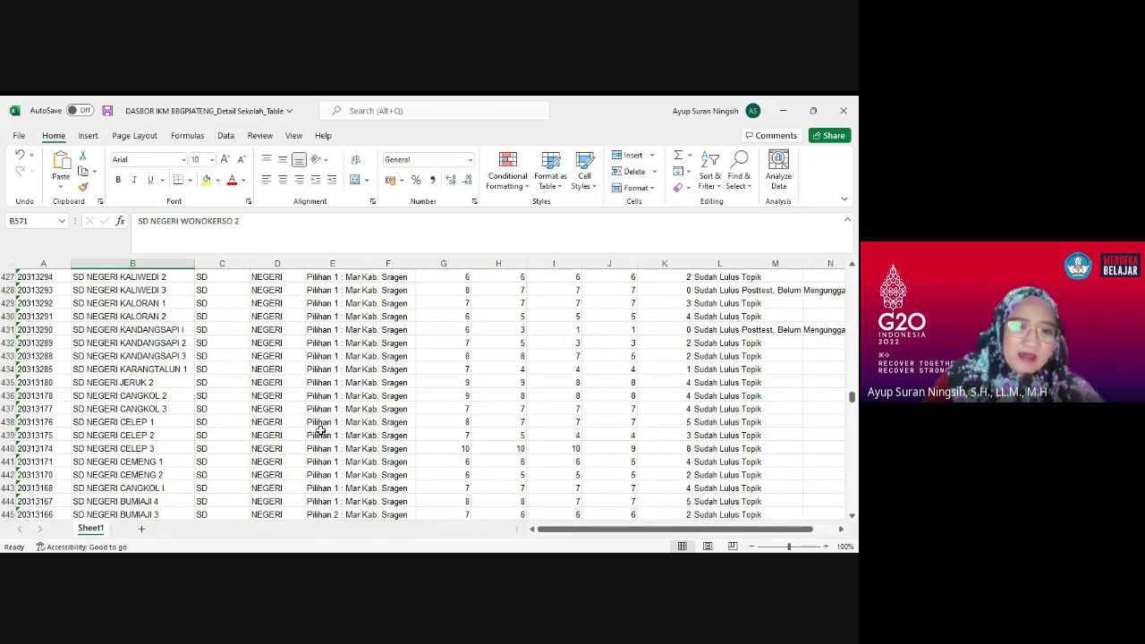
scroll(320, 431, down, 2)
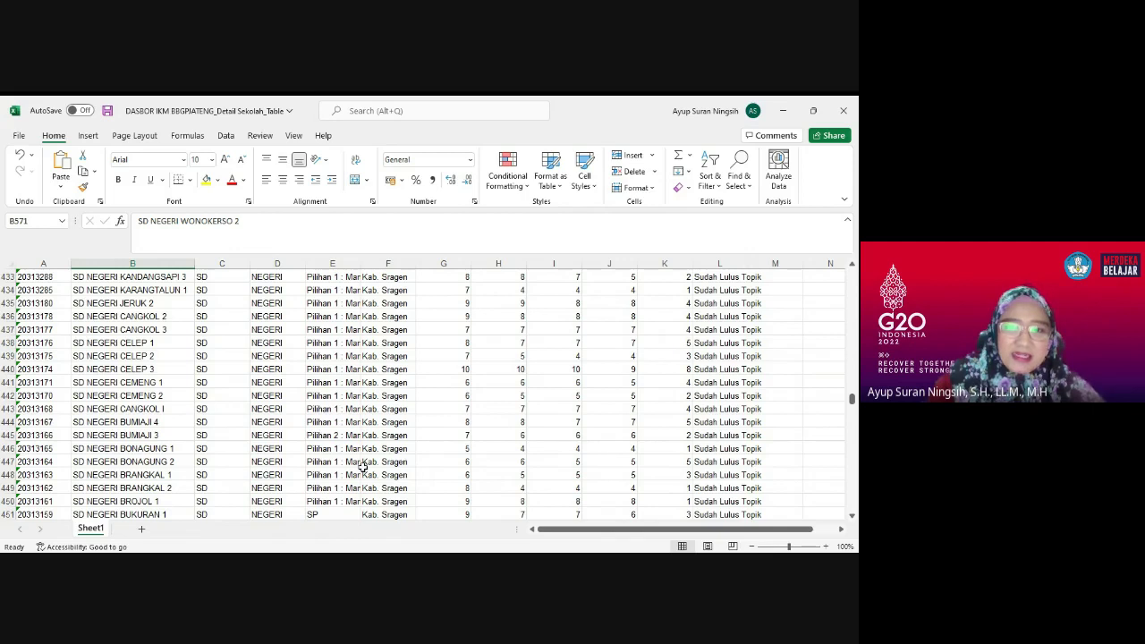
scroll(733, 456, up, 5)
scroll(734, 456, up, 6)
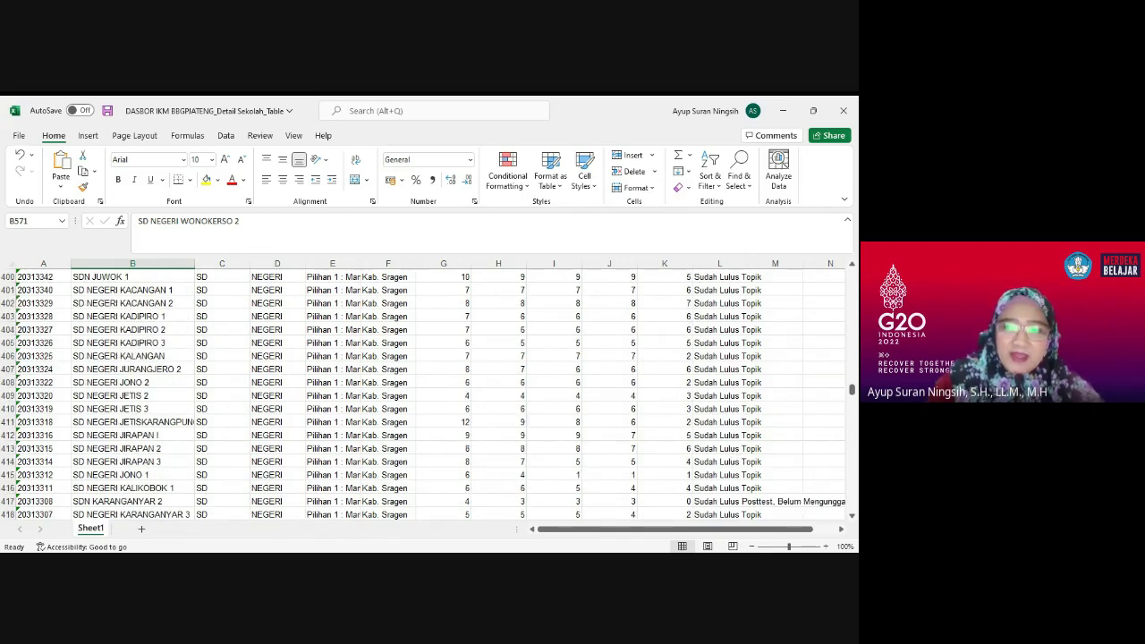
Return to the start of the table with the full Status Implementasi IKM text in view and select cell M2.
scroll(693, 412, right, 2)
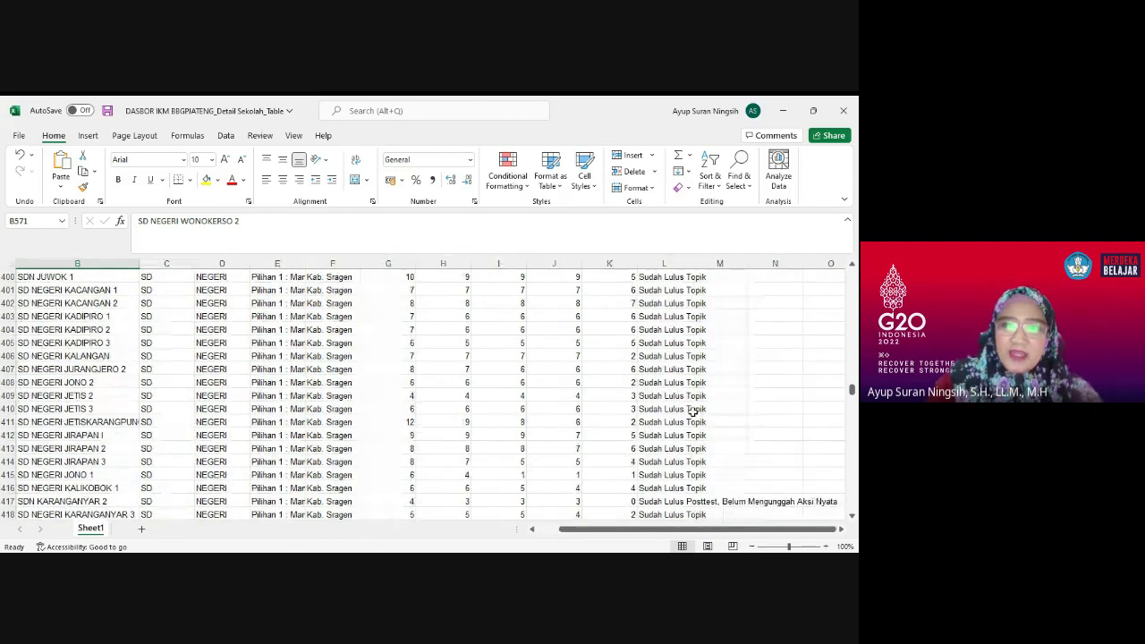
scroll(693, 411, up, 20)
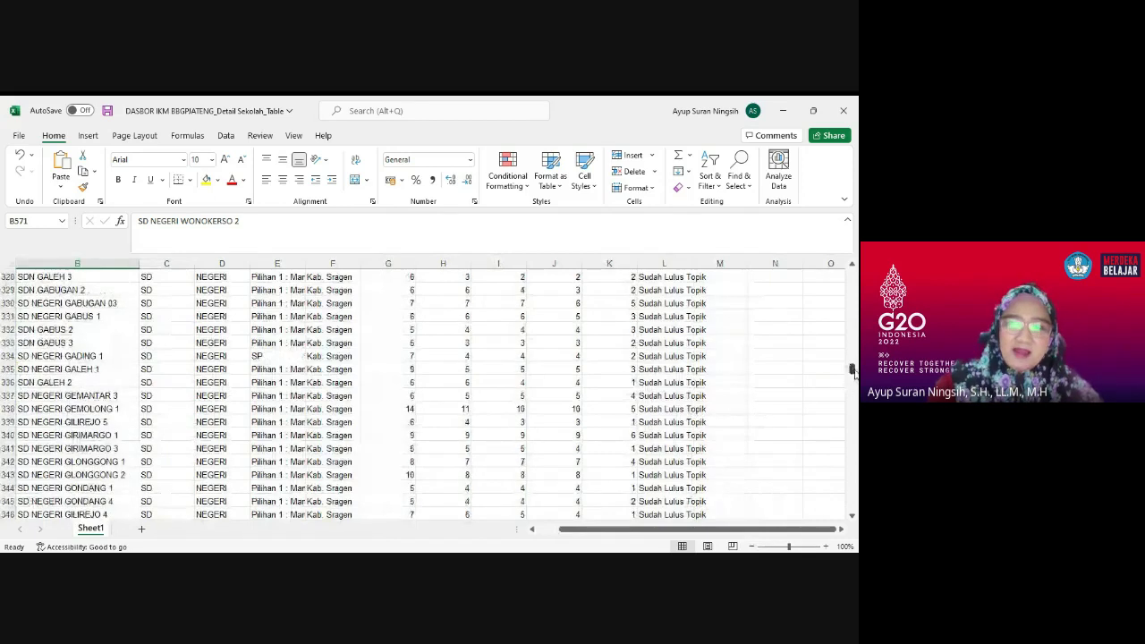
drag(852, 371, 852, 273)
click(695, 289)
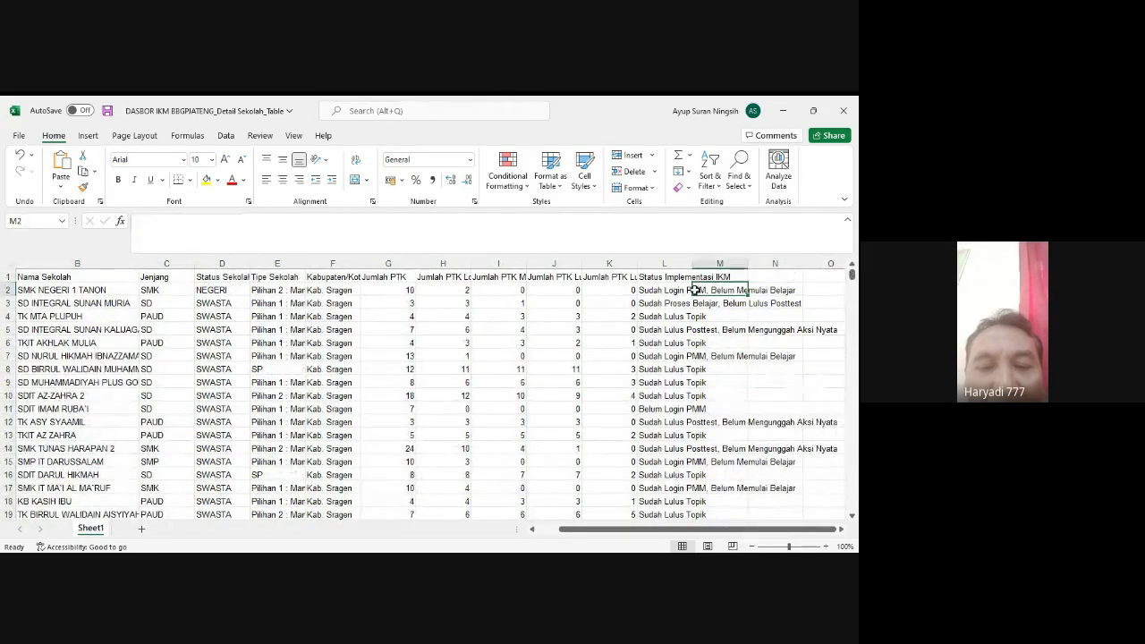